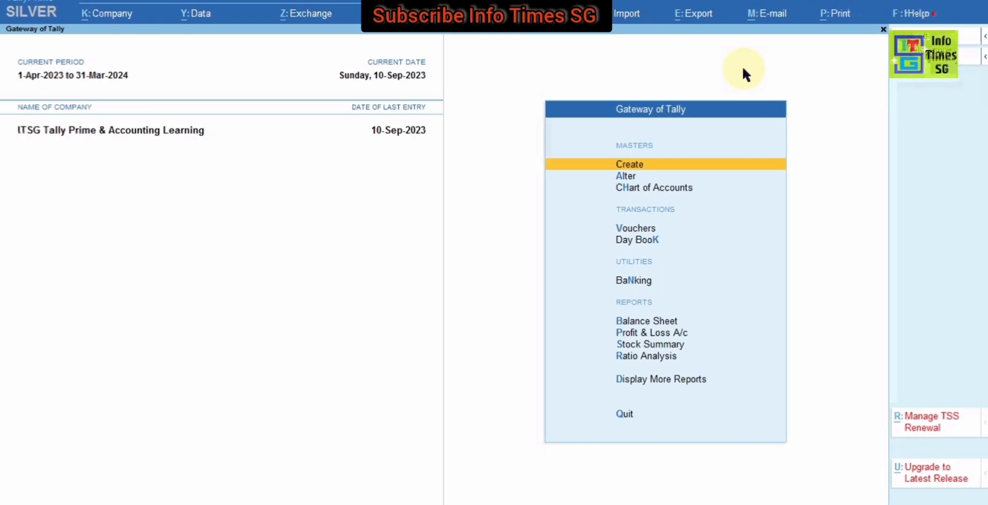
Step: Start a new sales voucher and set its voucher date to 3-Oct-2023
key(v)
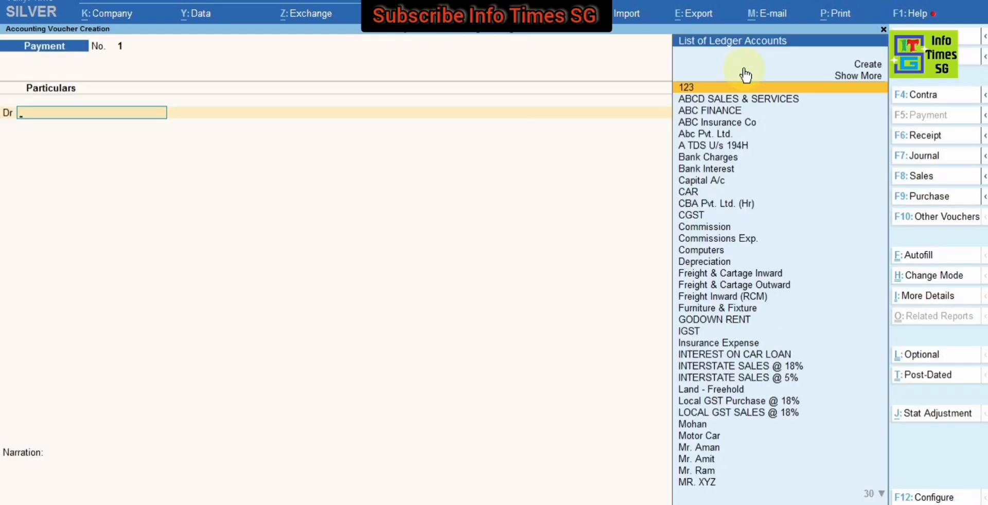
key(F8)
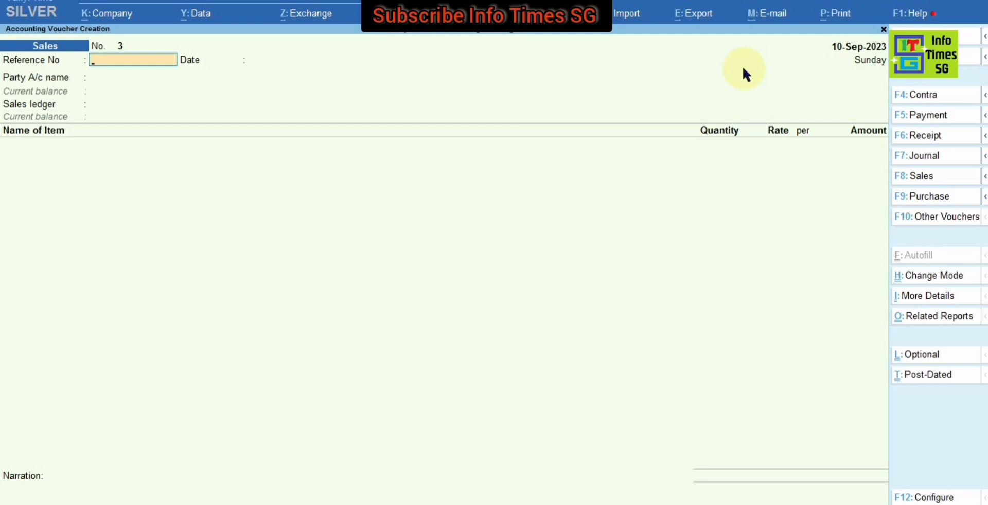
key(F2)
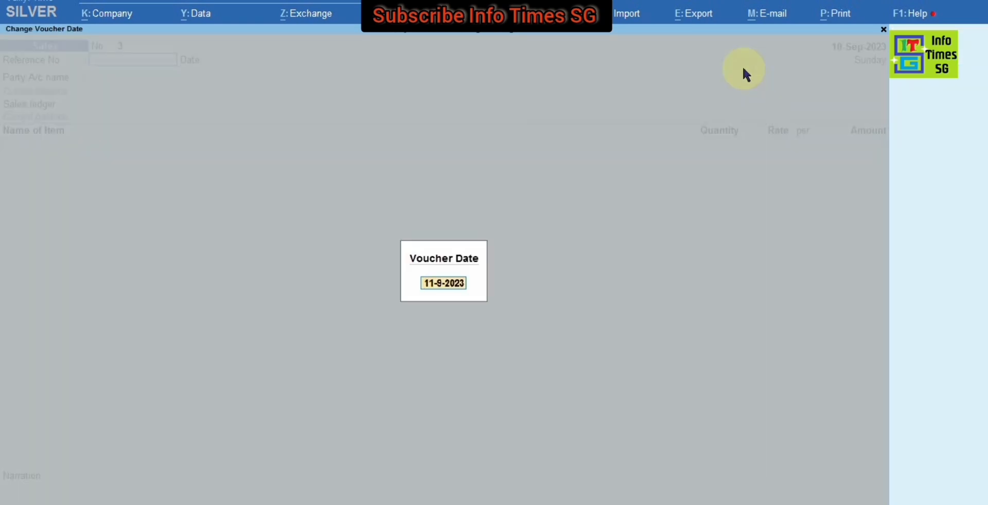
text(3.10.23)
key(Return)
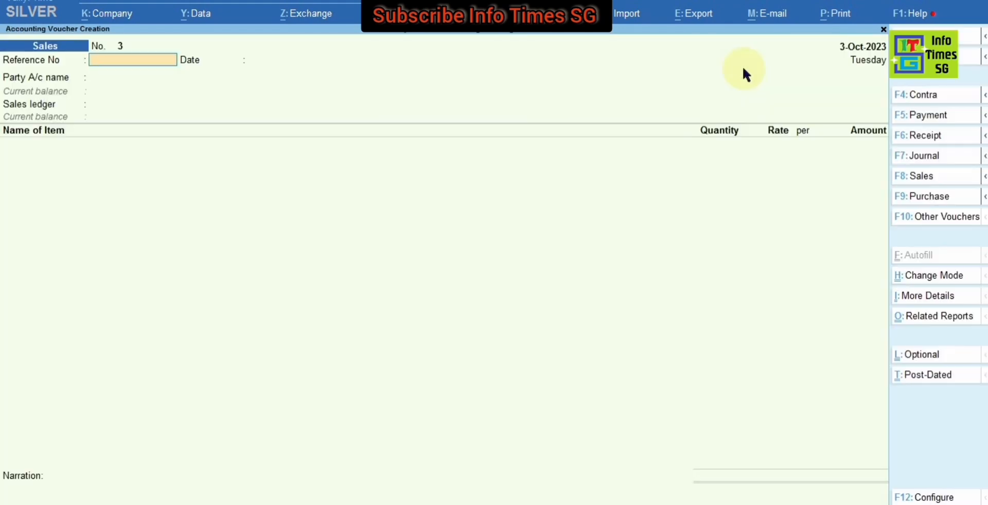
Step: Enter 3 as the sales voucher's reference number and accept 3-Oct-2023 as the reference date
text(3)
key(Return)
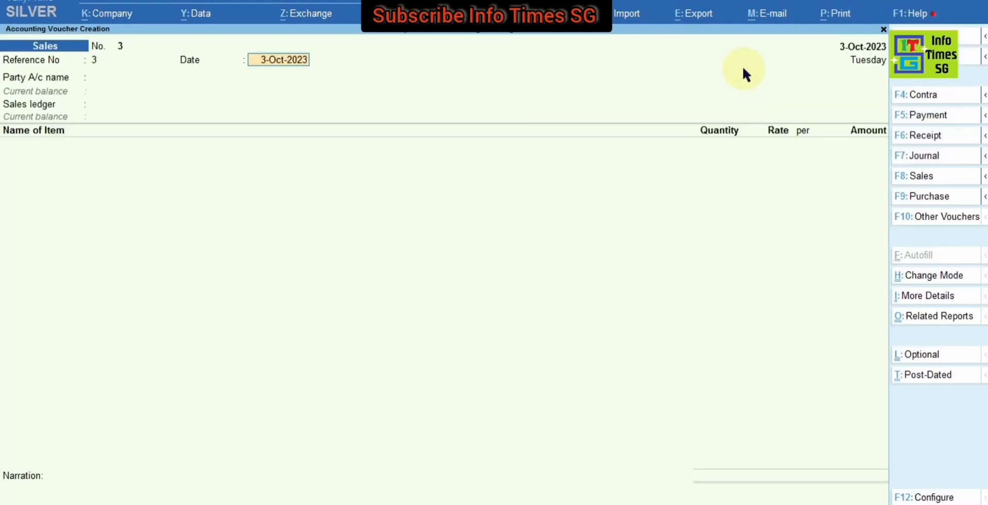
key(Return)
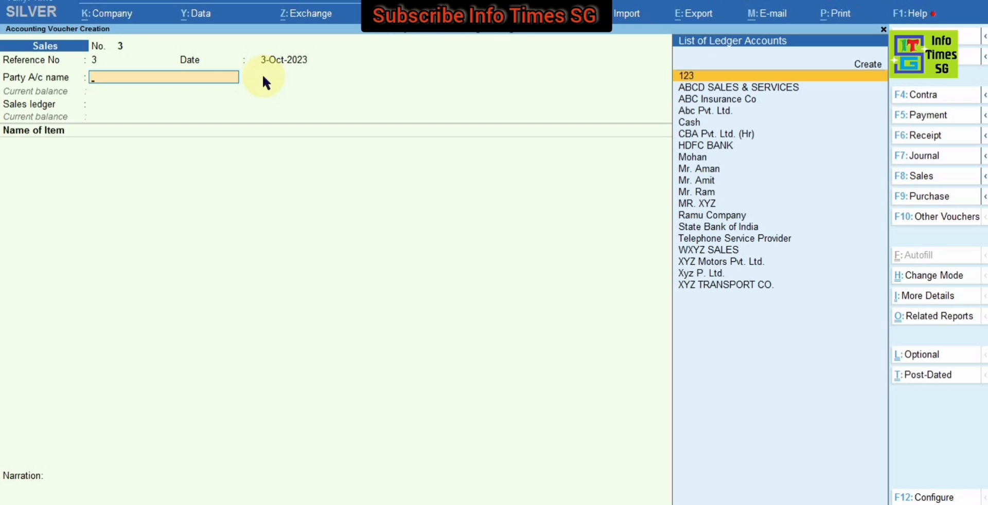
Step: Choose Abc Pvt. Ltd. as the party account for the sales voucher
key(Down)
key(Down)
key(Down)
key(Return)
key(Escape)
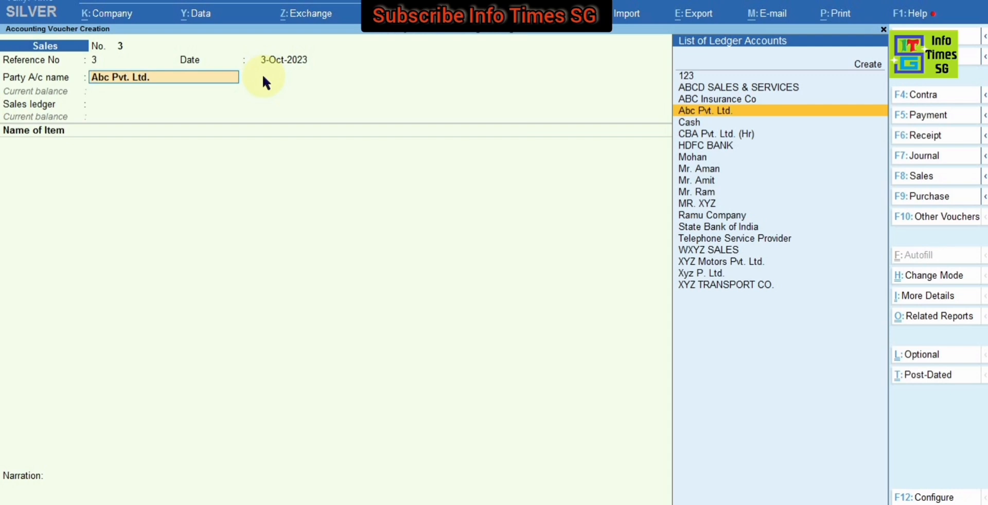
Step: Check the GST registration type in the Abc Pvt. Ltd. ledger master and return to the sales voucher
key(ctrl+Return)
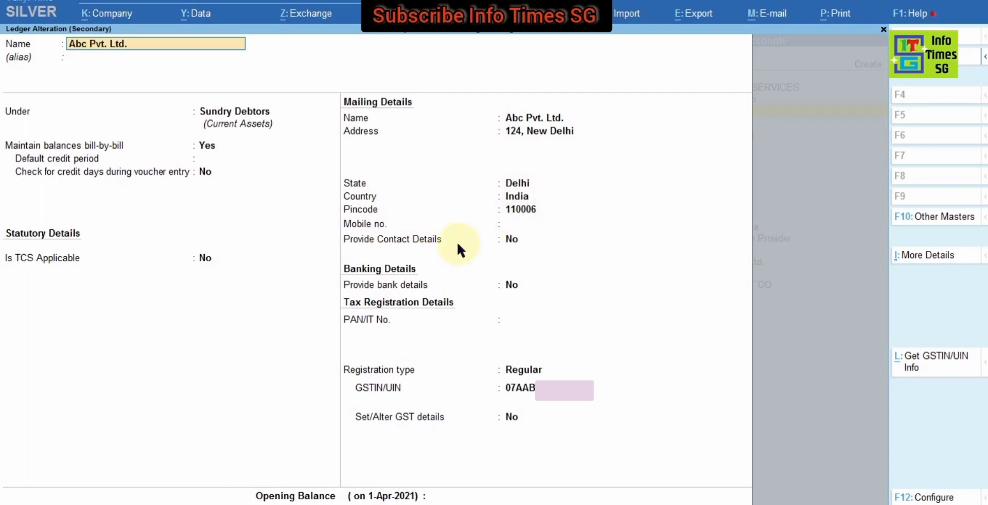
click(341, 371)
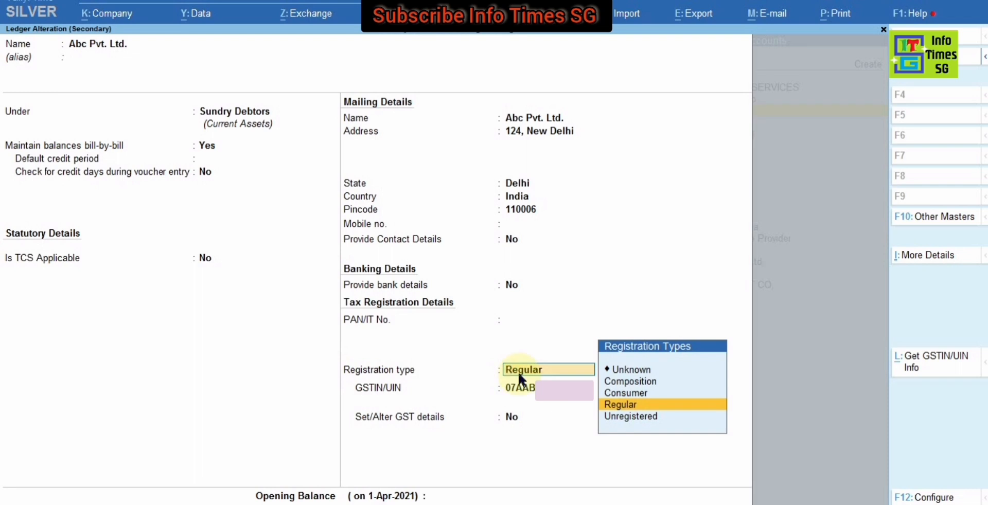
key(Return)
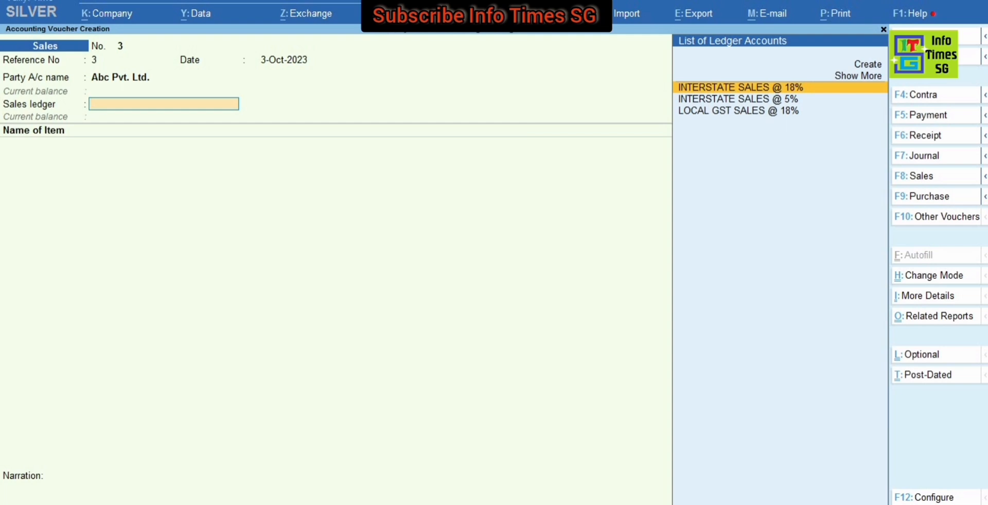
key(ctrl)
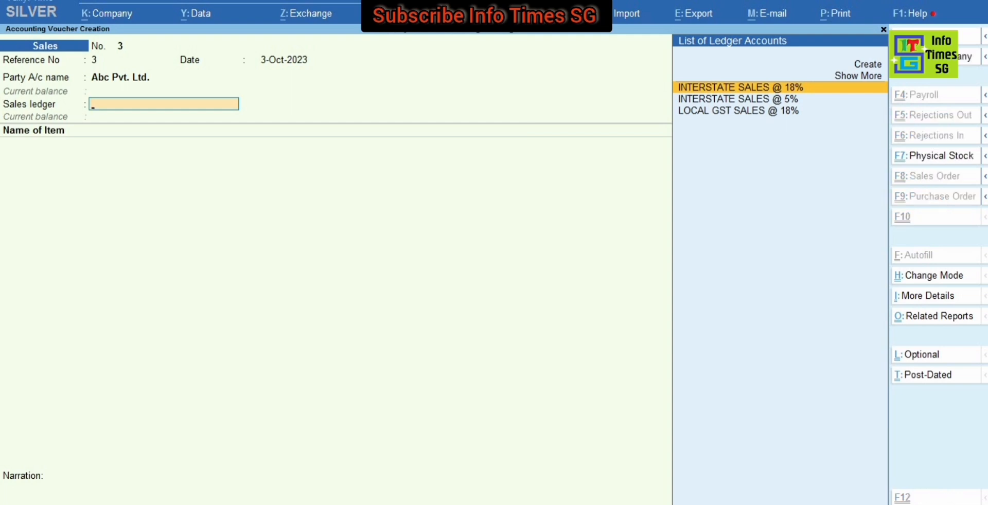
key(ctrl)
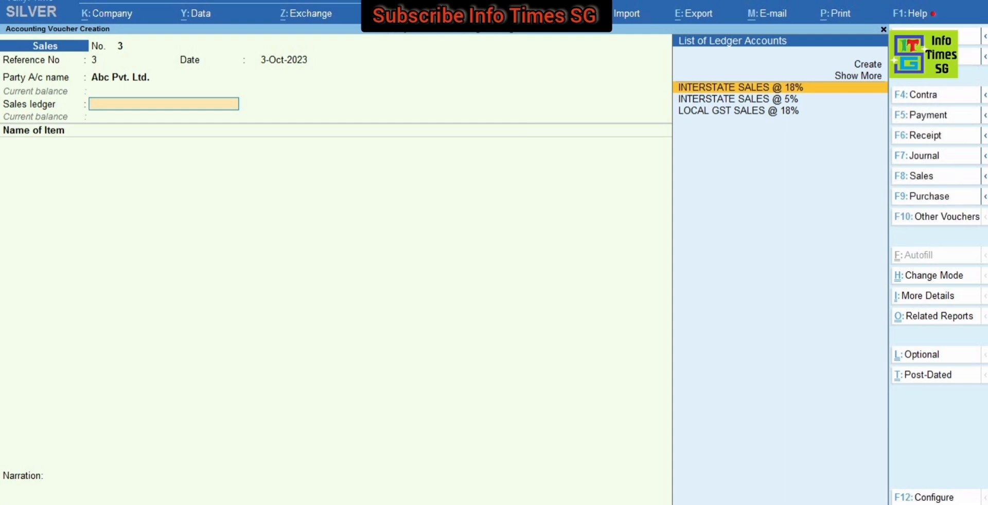
key(ctrl)
key(ctrl)
key(ctrl)
key(ctrl)
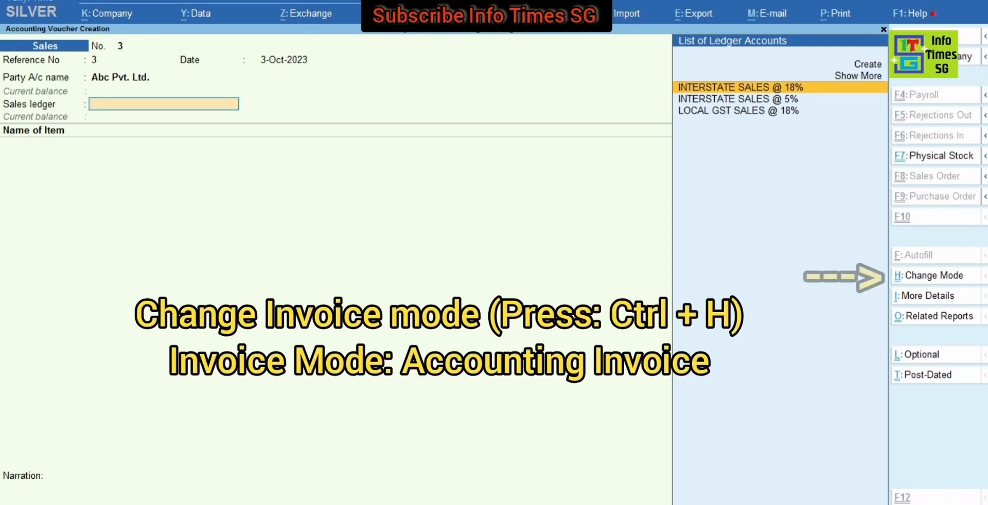
Step: Change the sales voucher's mode to Accounting Invoice
key(ctrl+h)
key(Down)
key(Down)
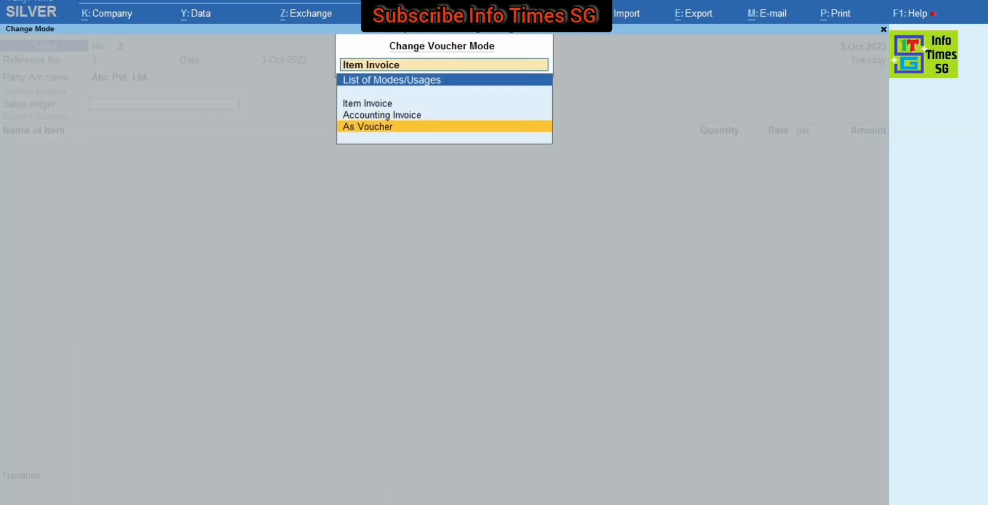
key(Up)
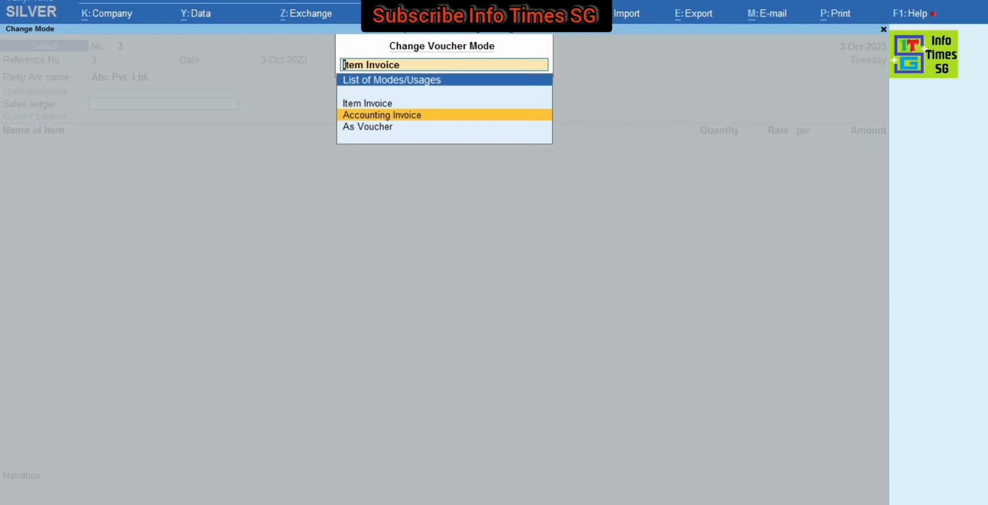
key(Return)
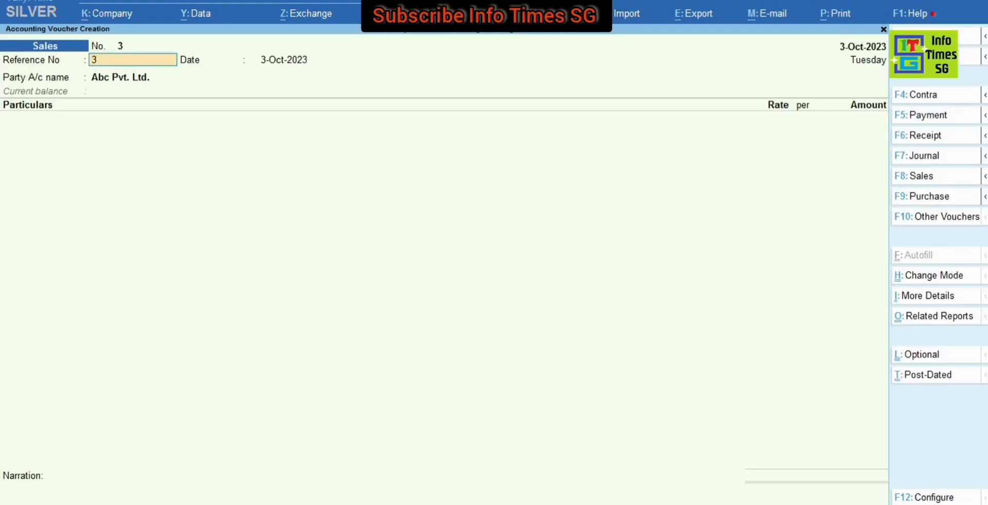
Step: Keep the reference number, date and party Abc Pvt. Ltd., and accept the party details with the dispatch fields blank
key(Return)
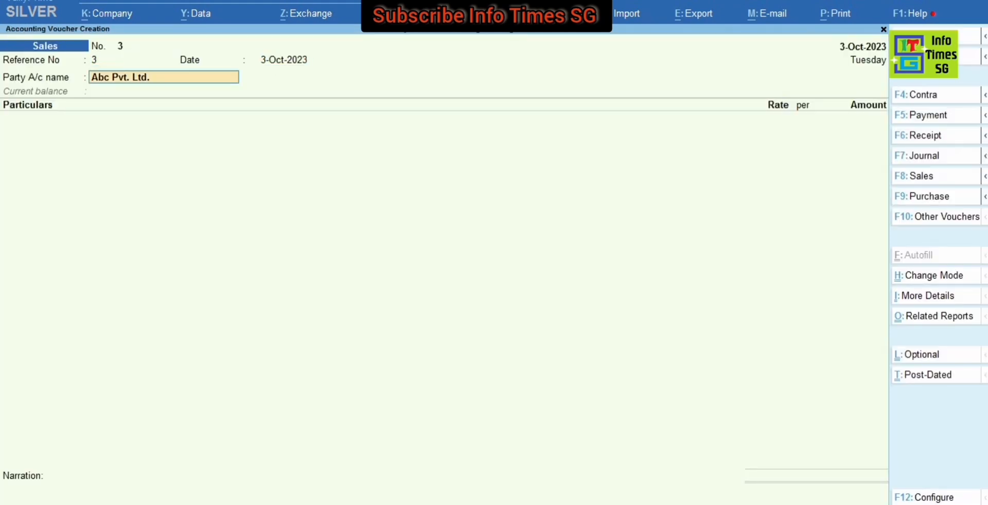
key(Return)
key(Escape)
key(Return)
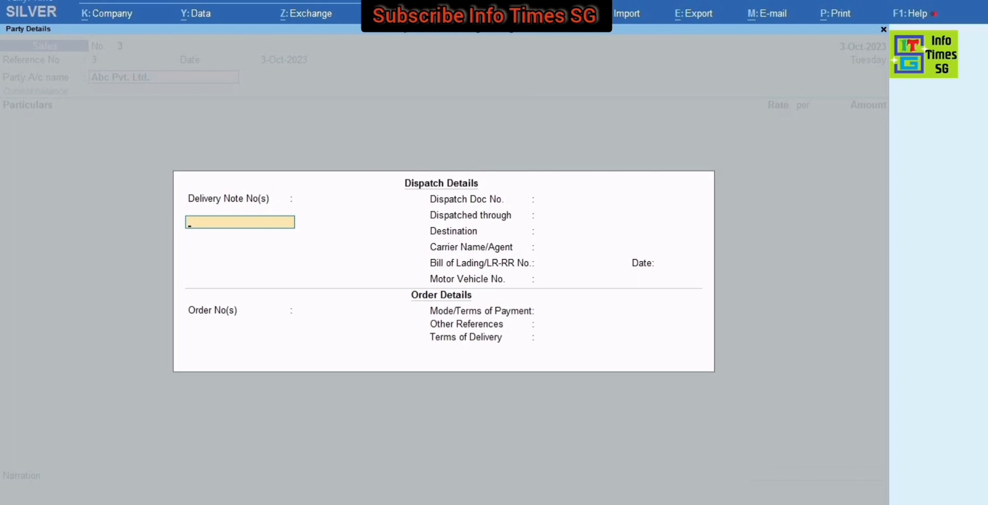
key(ctrl+a)
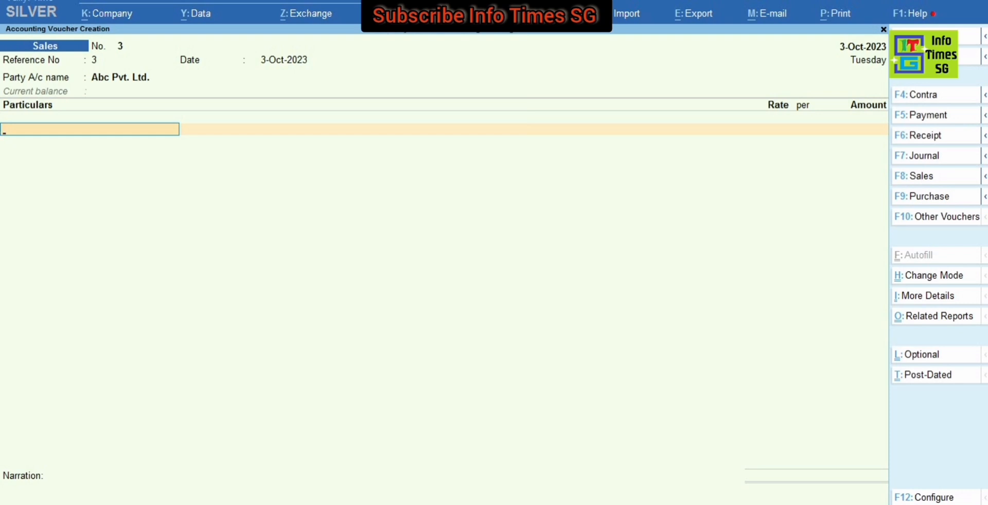
Step: Start creating a new ledger from the voucher's particulars line and name it Building Maintenance
key(alt)
key(alt+c)
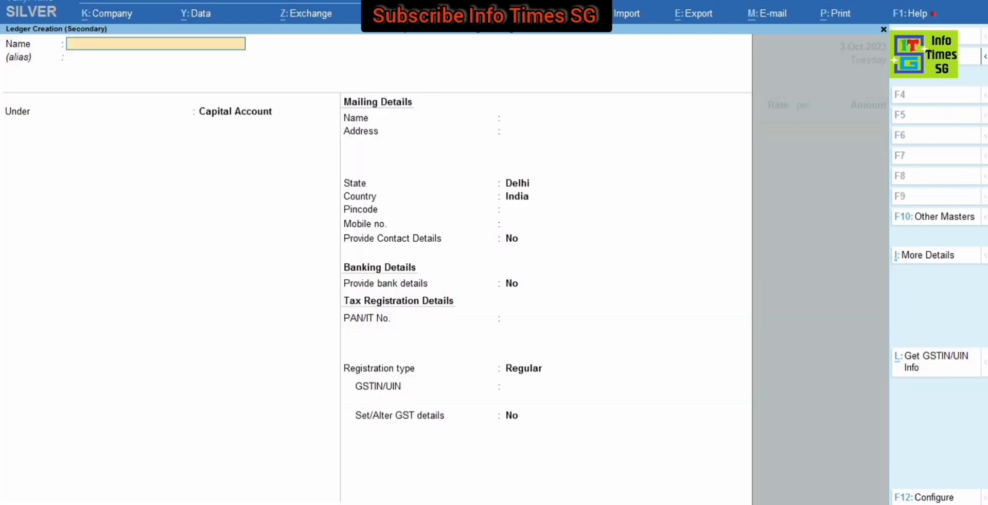
text(Building Maintenance)
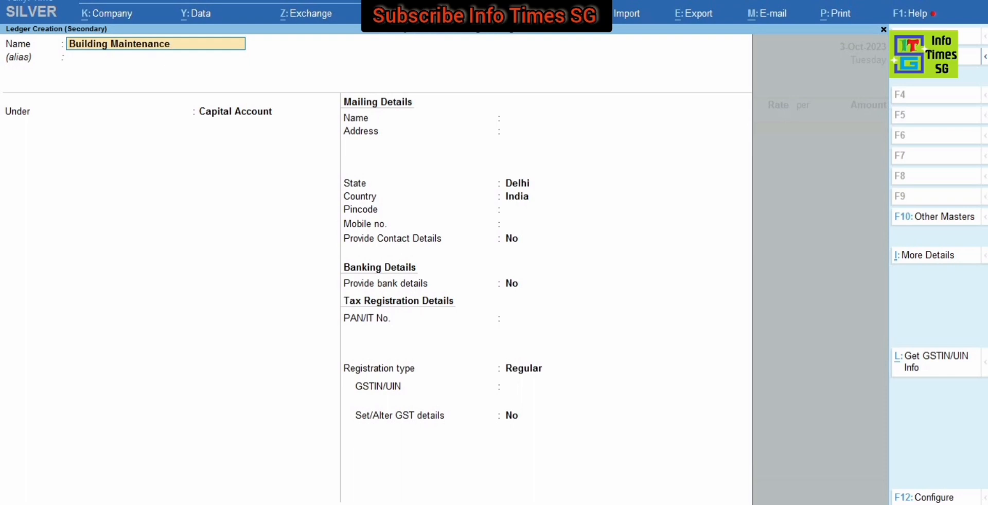
key(Return)
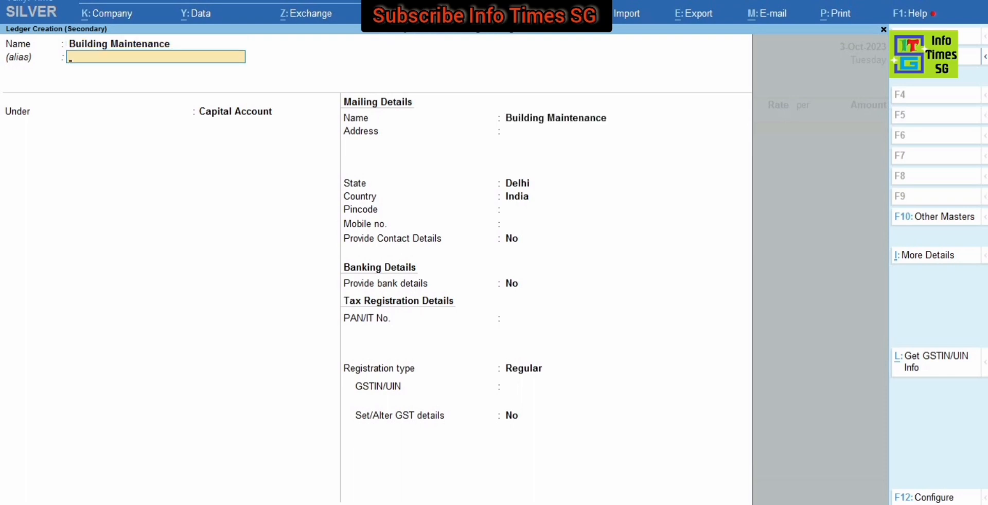
Step: Place the new ledger under Sales Accounts and set its type of ledger to Not Applicable
key(Return)
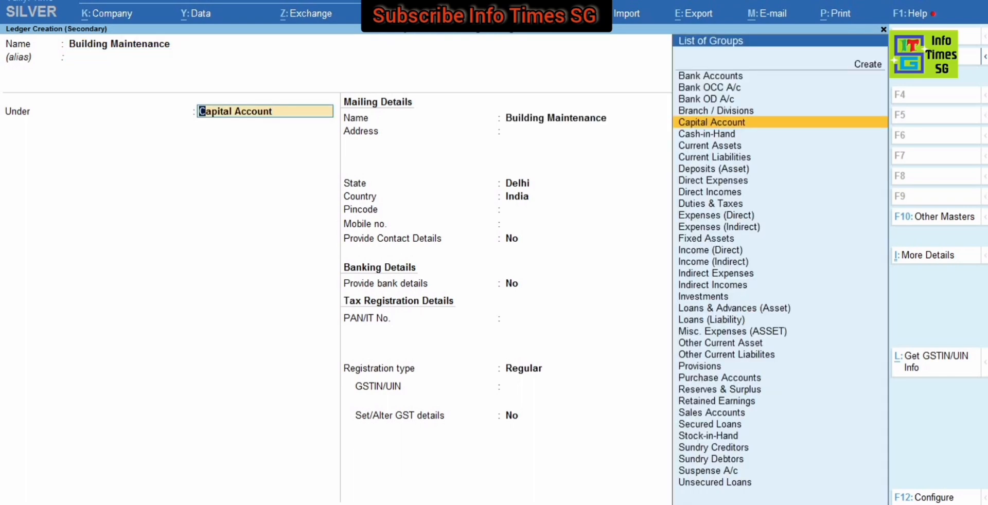
text(Sal)
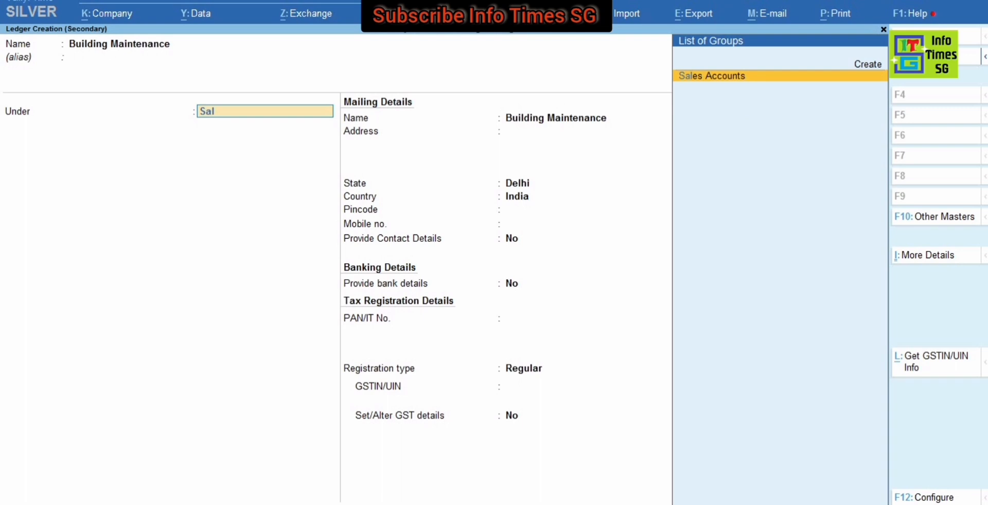
key(Return)
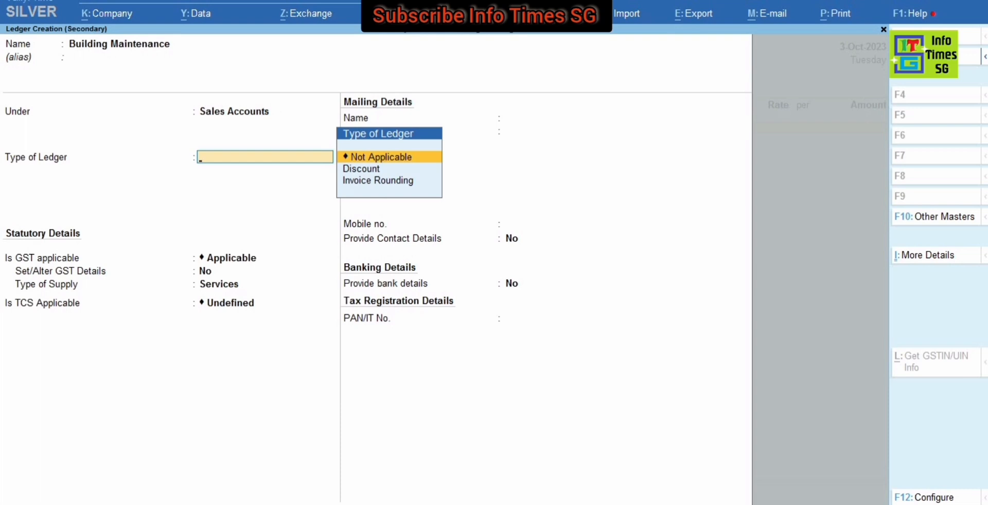
key(Return)
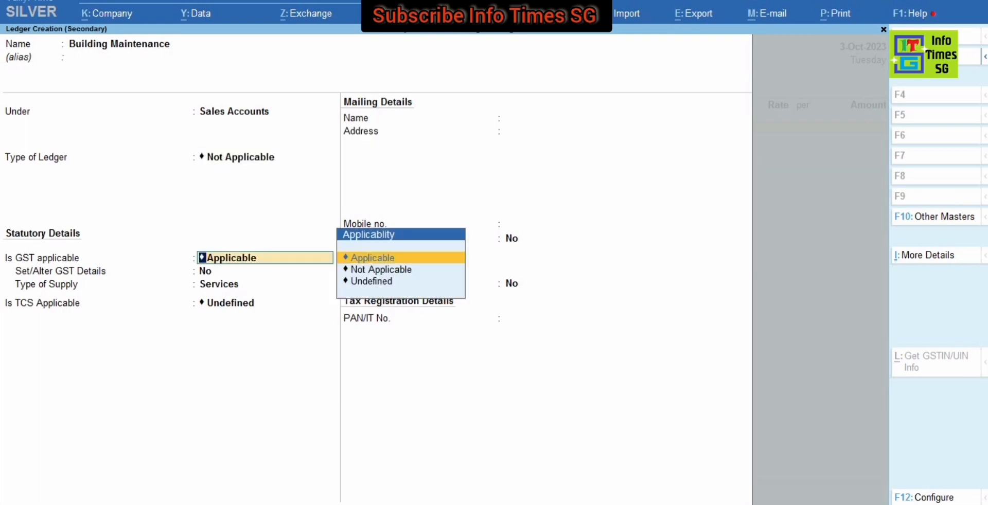
Step: Keep GST as Applicable for the ledger and set Set/Alter GST Details to Yes
key(Return)
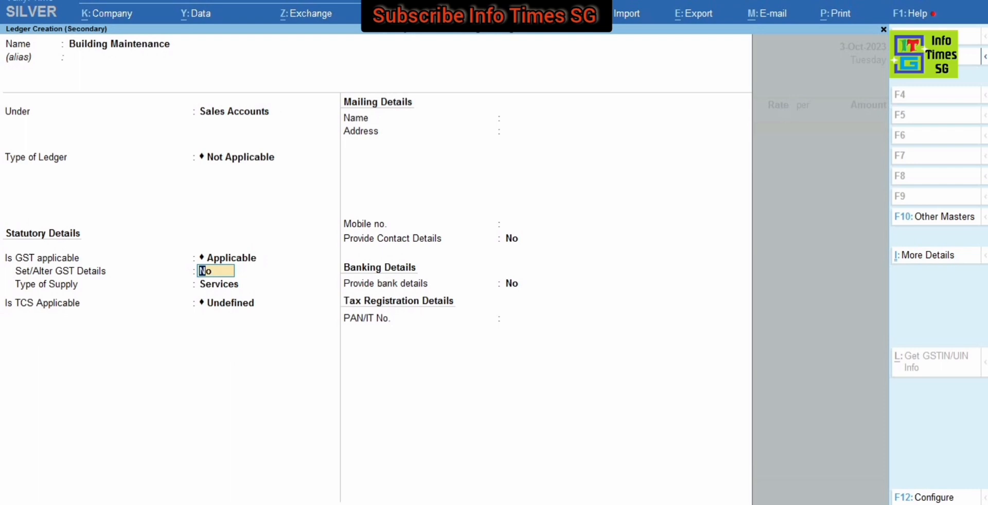
text(y)
key(Return)
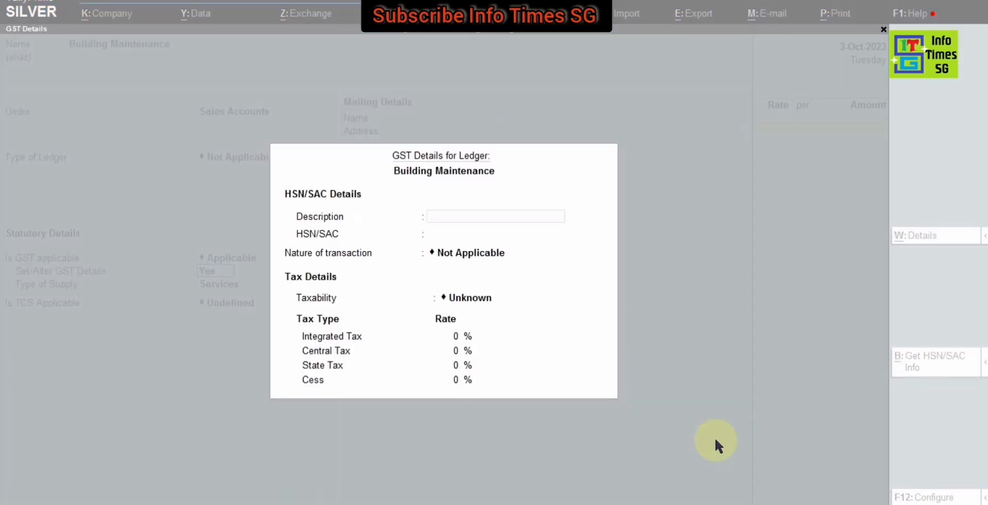
Step: Enter HSN/SAC 995419 with a blank description and keep the nature of transaction as Not Applicable
key(Return)
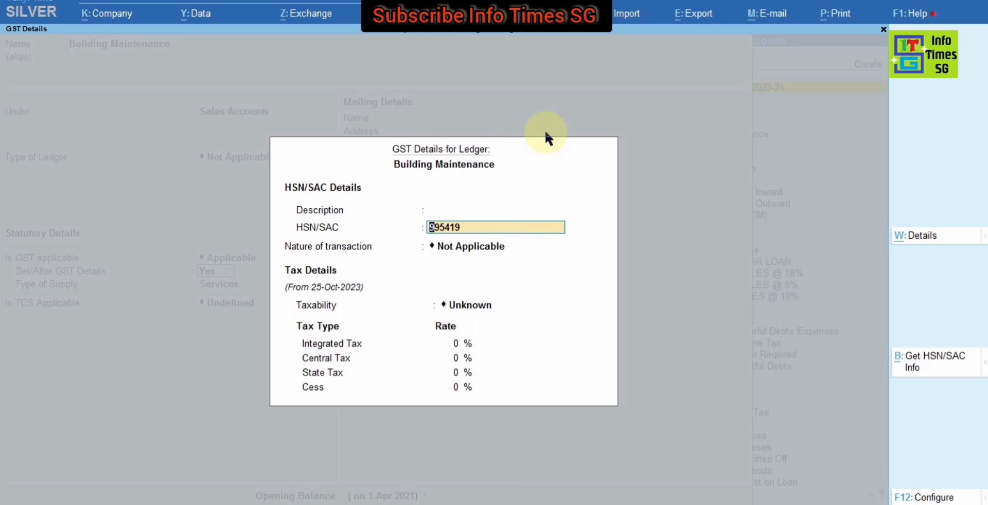
key(Return)
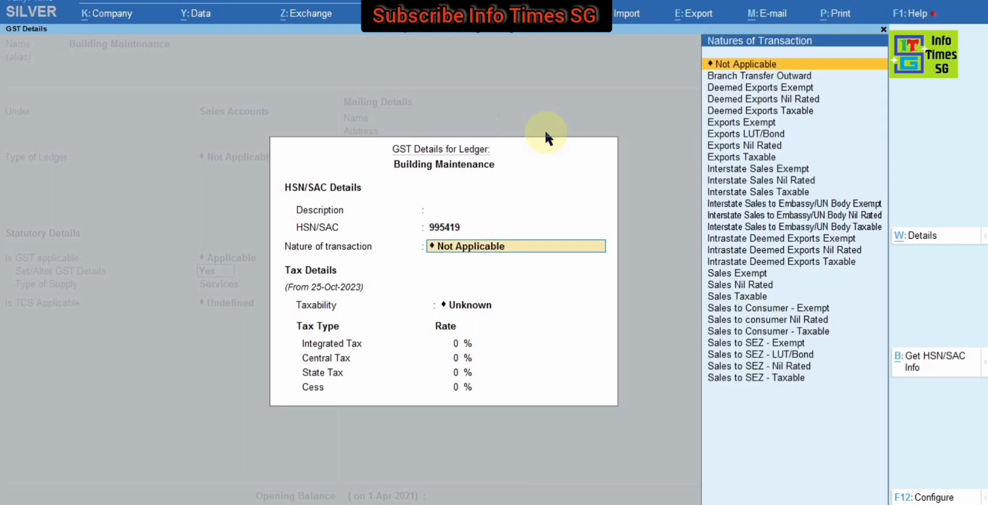
key(Return)
key(BackSpace)
key(Down)
key(Up)
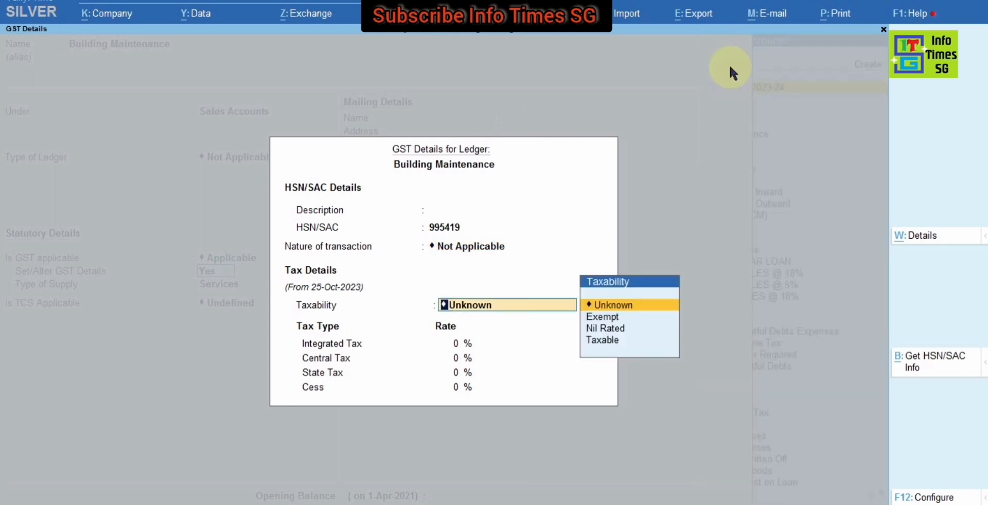
Step: Set the ledger's taxability to Taxable with an integrated tax rate of 18%
key(Down)
key(Down)
key(Down)
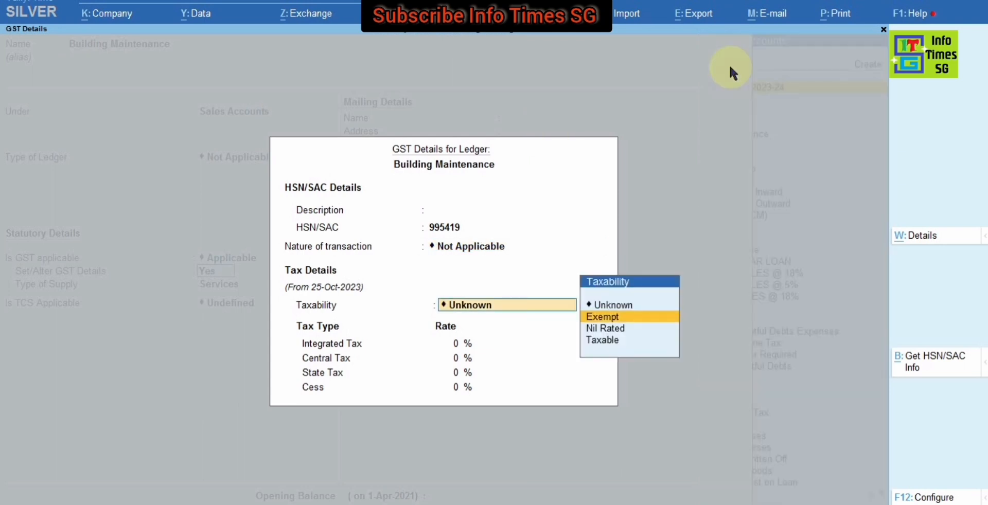
key(Return)
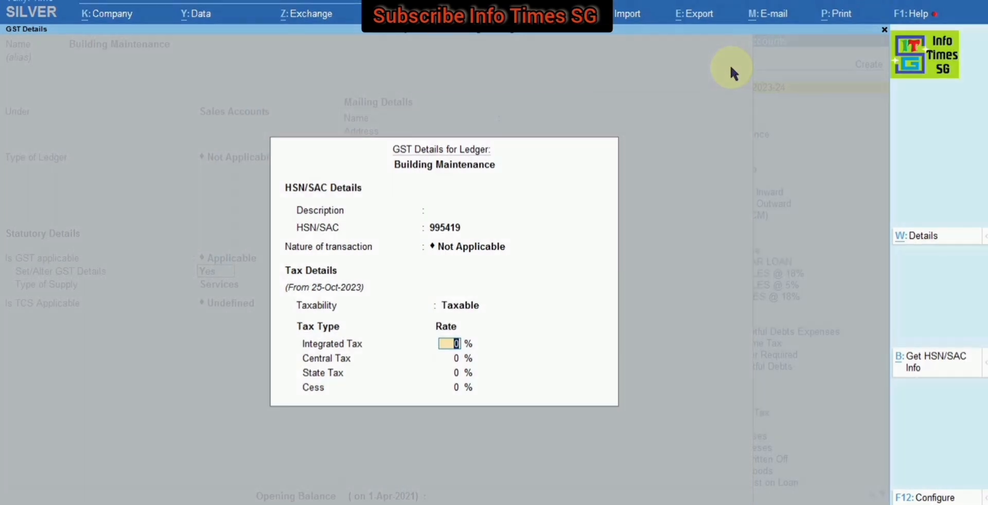
text(18)
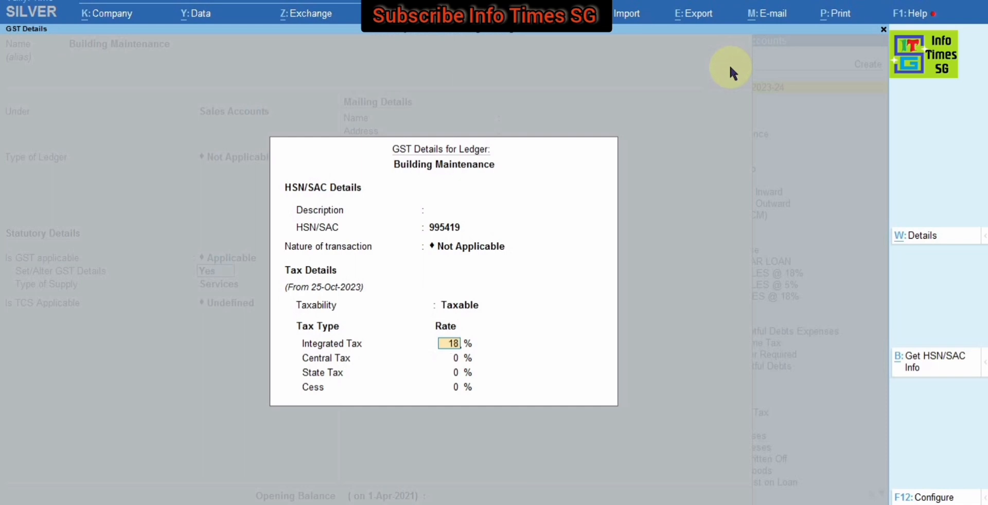
key(Return)
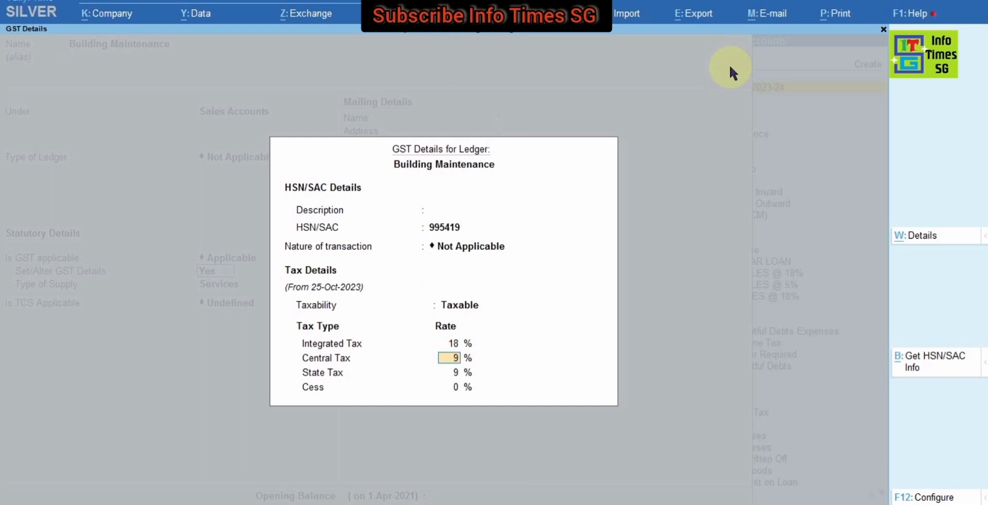
Step: Accept the ledger's central and state tax rates of 9% with 0% cess, and keep the type of supply as Services
key(Return)
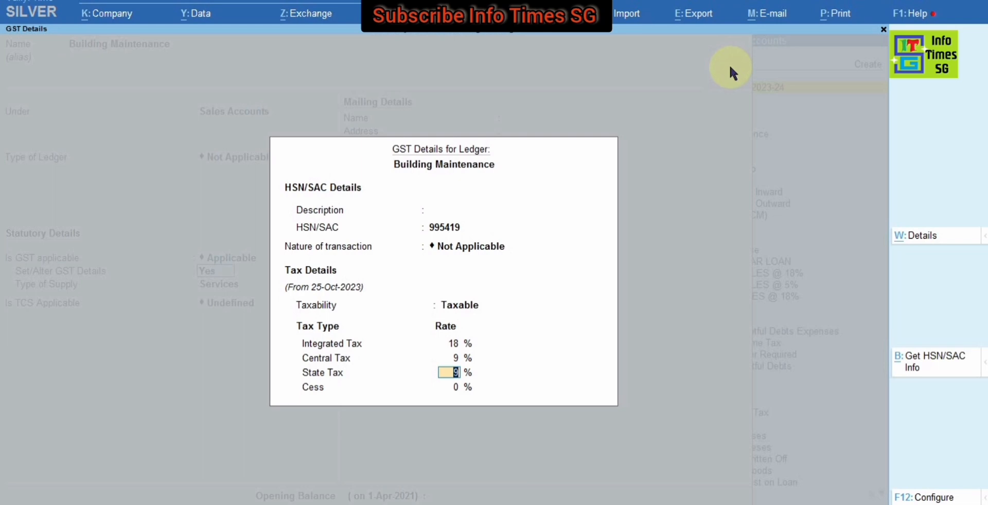
key(Return)
key(Return)
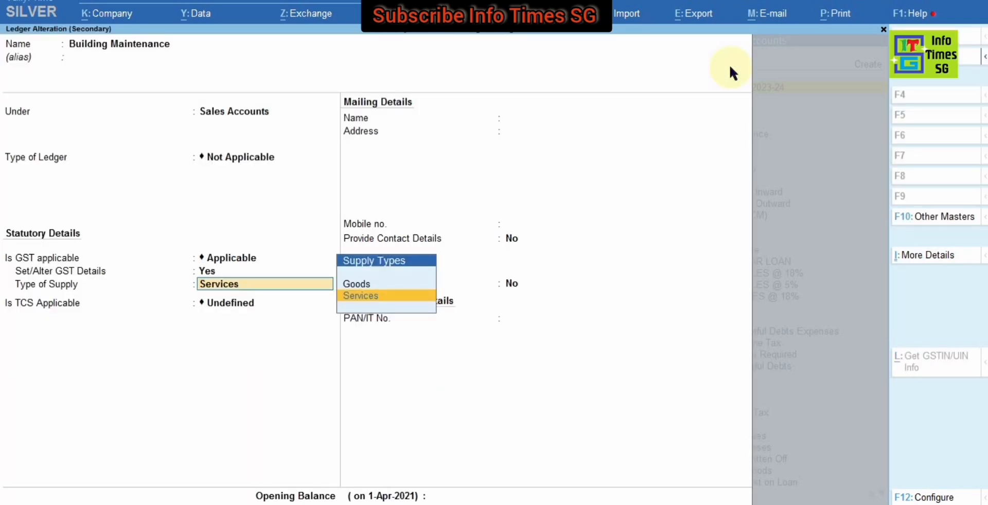
key(Return)
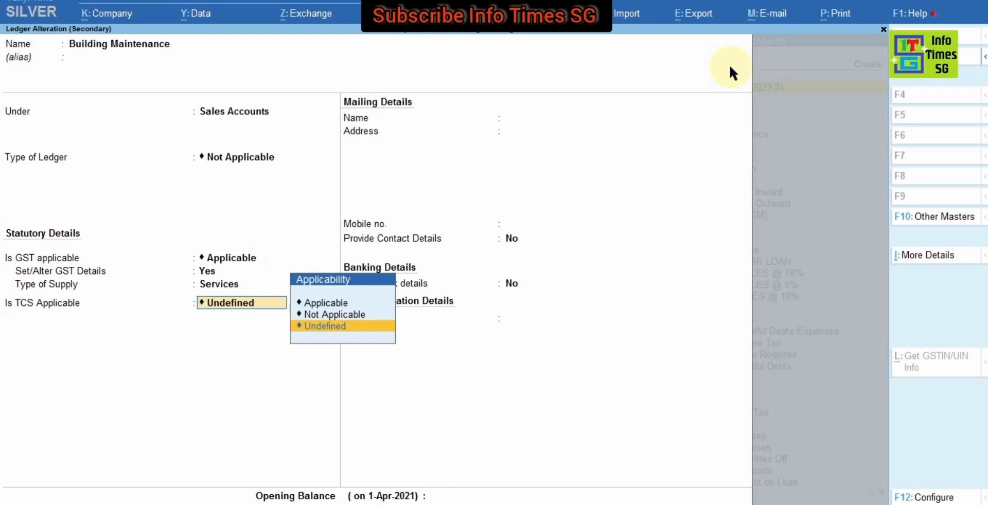
Step: Leave TCS applicability as Undefined and bank details as No, and save the Building Maintenance ledger
key(Up)
key(Up)
key(Down)
key(Down)
key(Return)
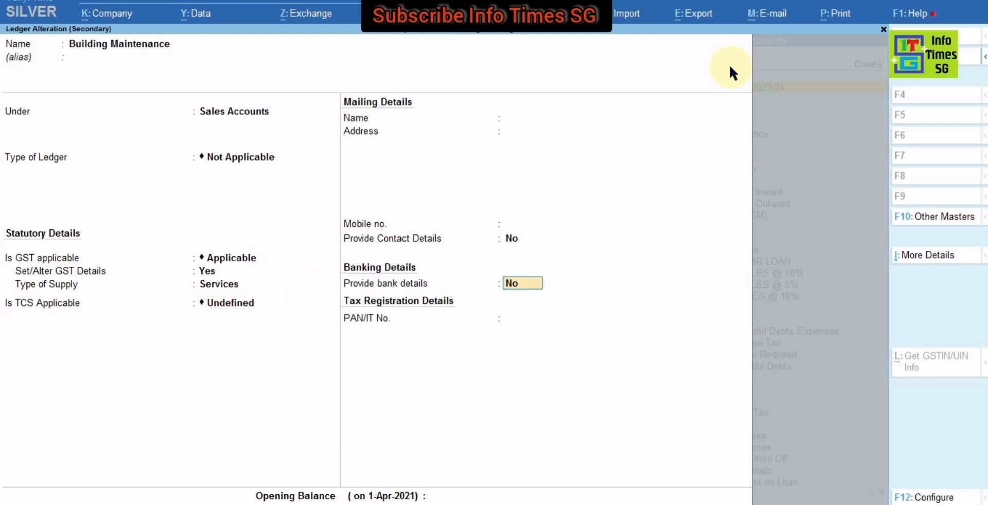
key(Return)
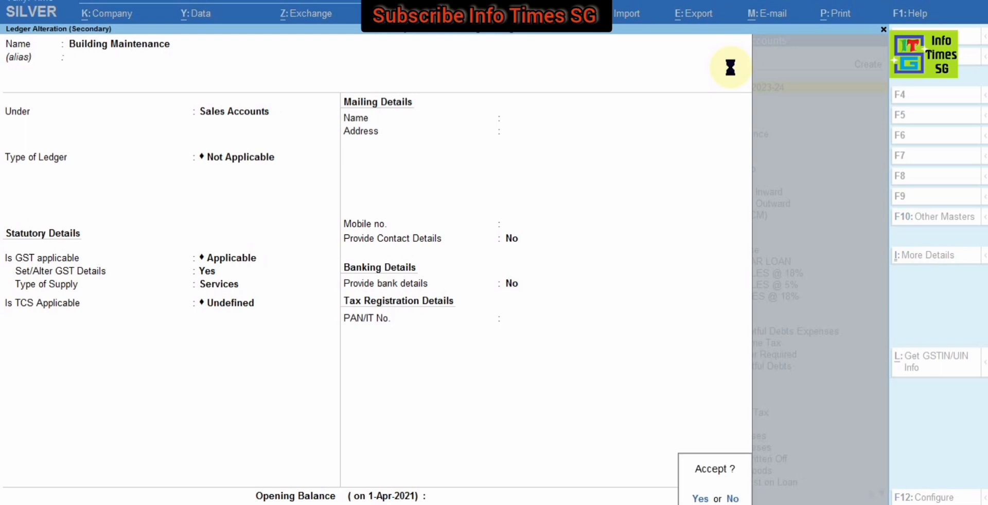
key(Return)
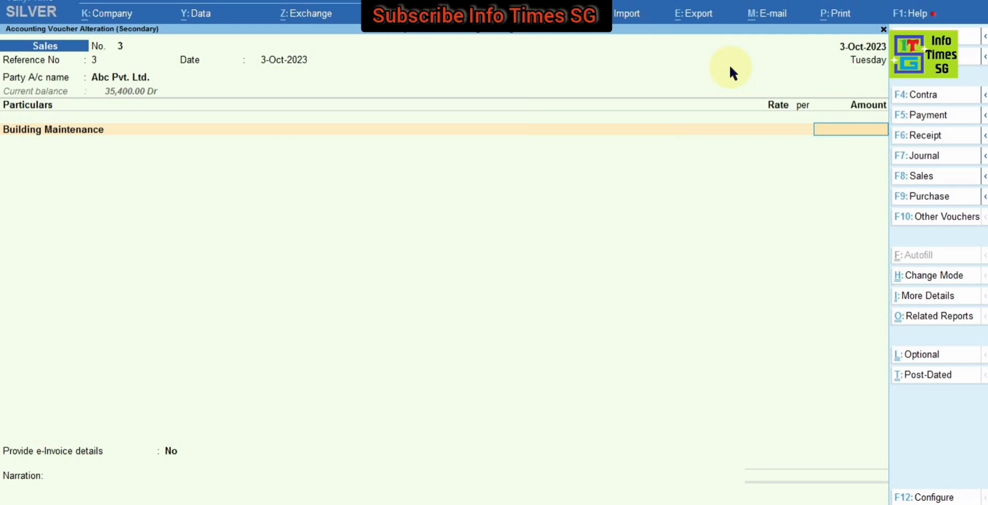
Step: Enter 30000 as the Building Maintenance amount and add a CGST line with its calculated tax amount
text(30000)
key(Return)
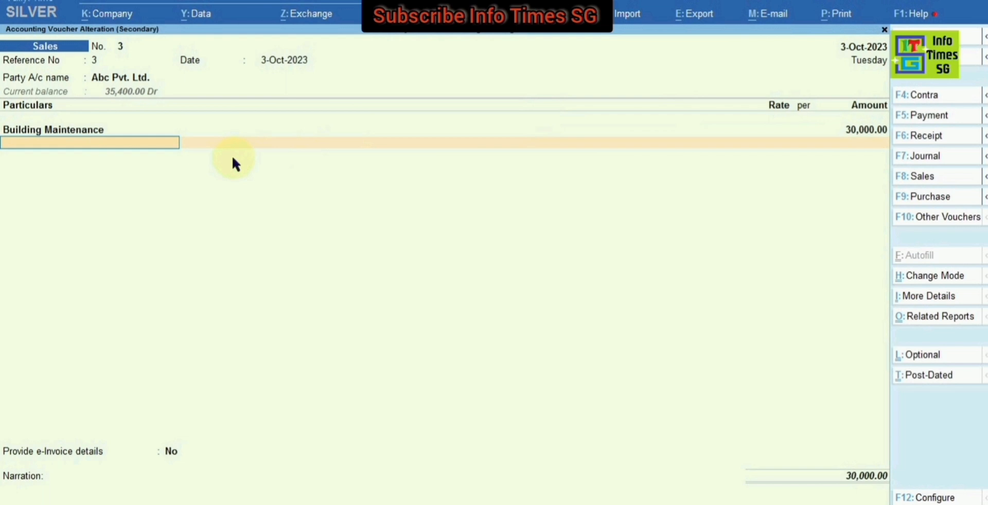
text(Cgs)
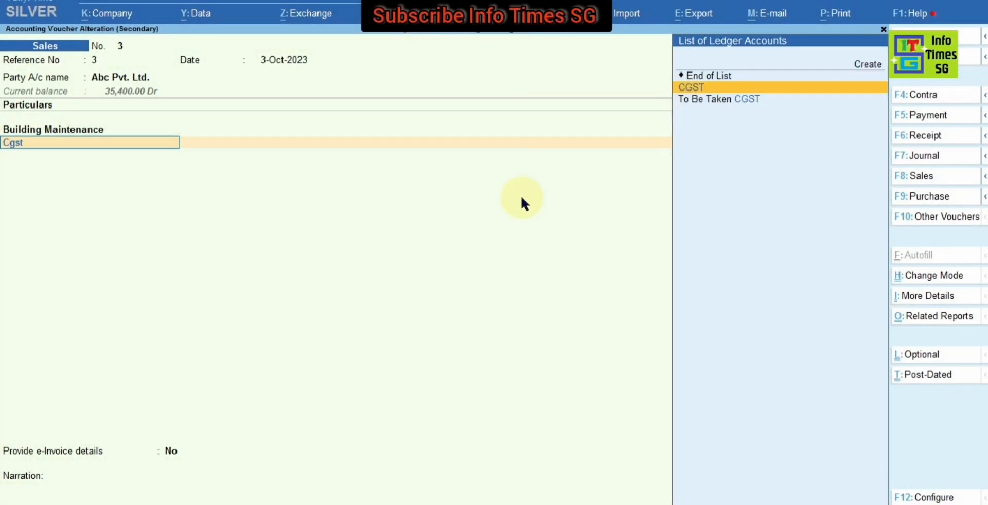
text(t)
key(Return)
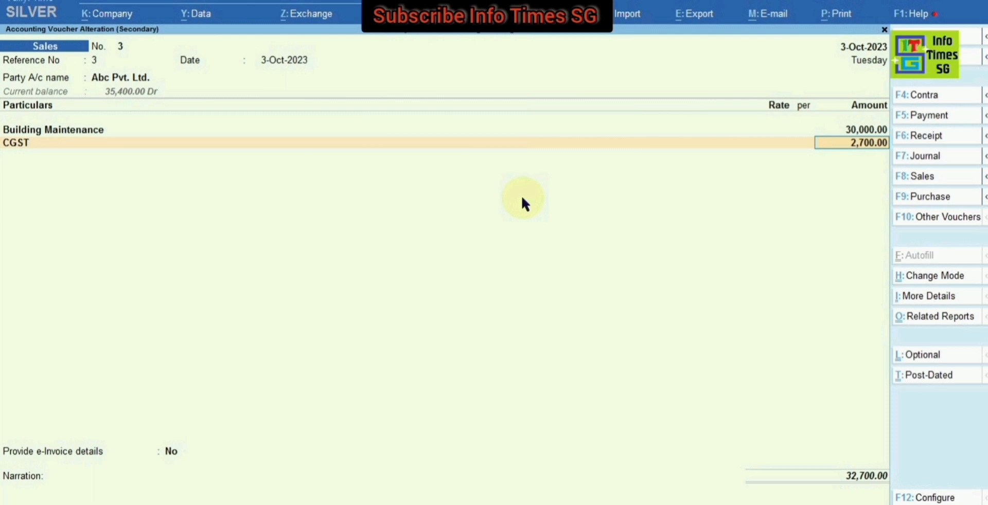
key(Return)
Step: Add an SGST line below CGST and accept its calculated tax amount
text(sgst)
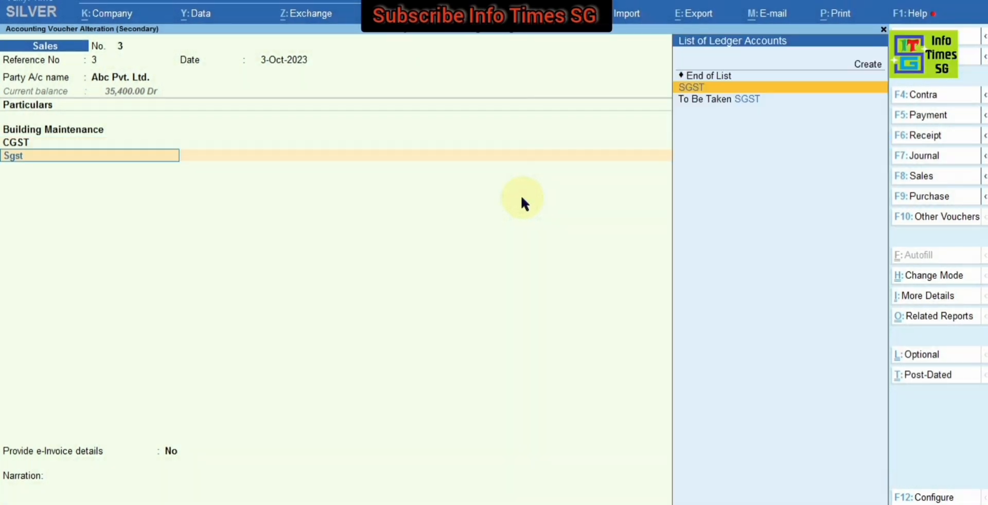
key(Return)
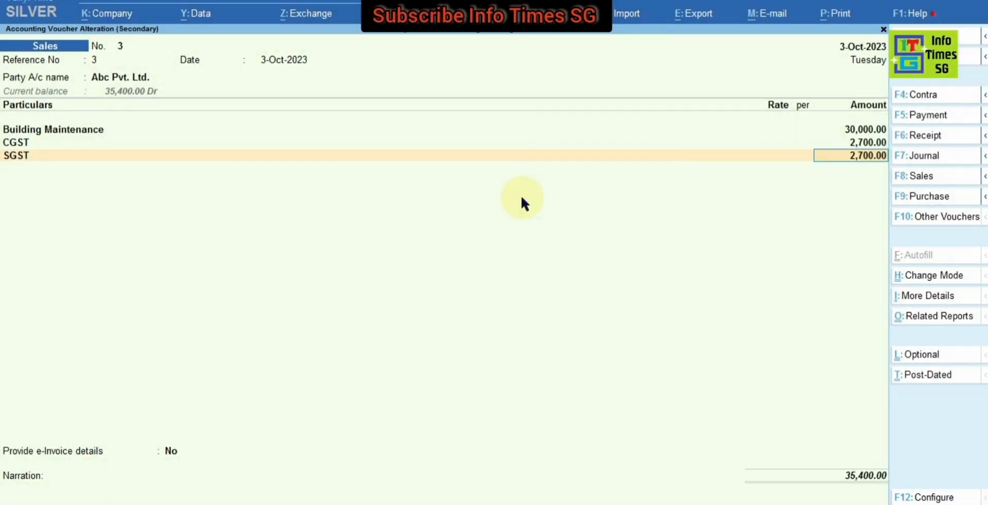
key(Return)
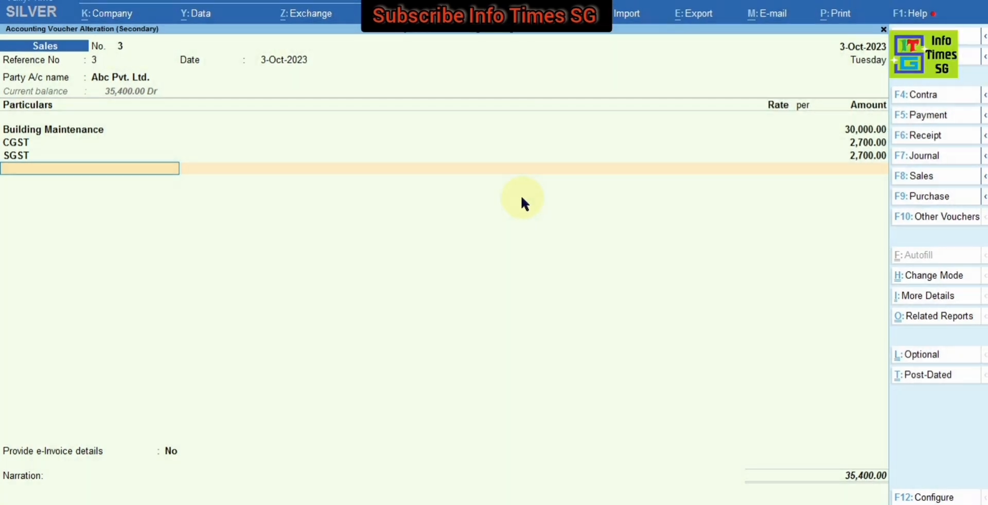
Step: Return to the CGST line of the voucher and open its ledger master for alteration
key(BackSpace)
key(BackSpace)
key(BackSpace)
key(BackSpace)
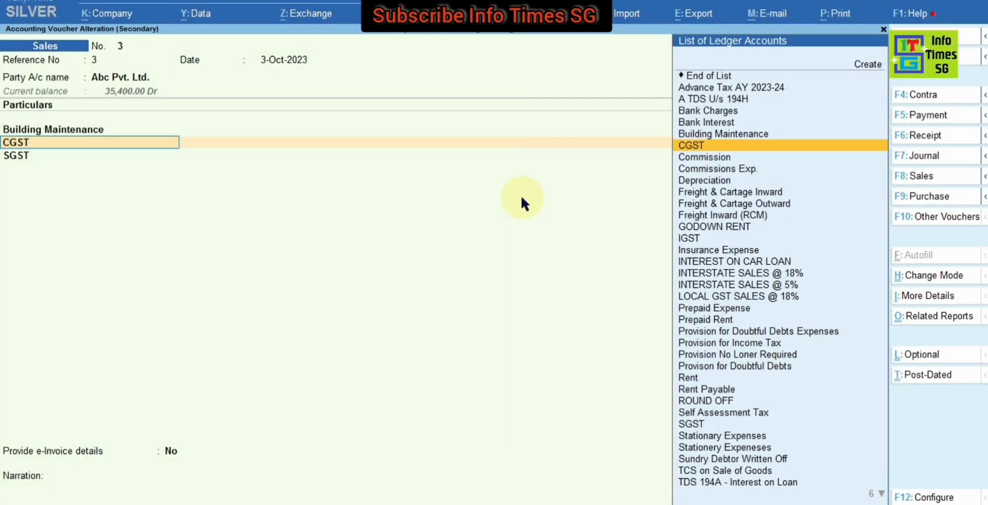
key(ctrl+Return)
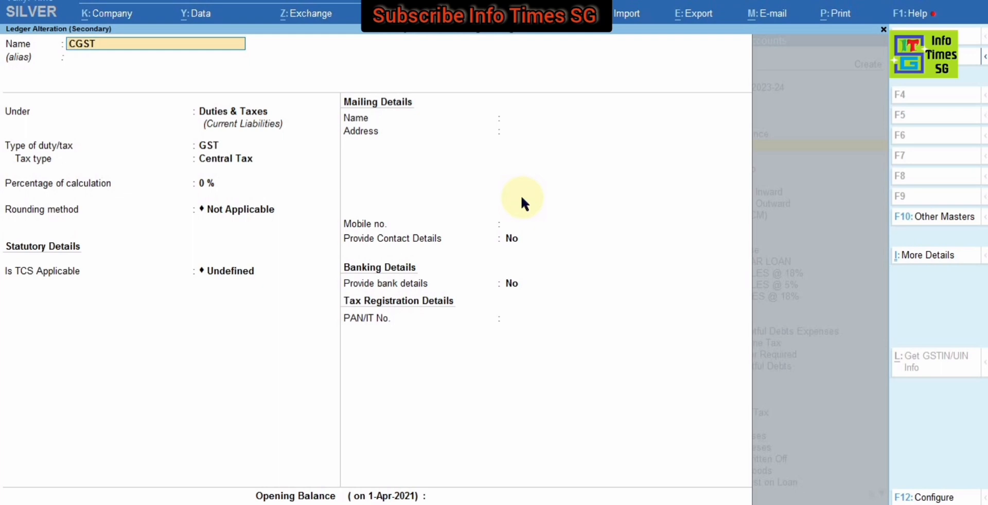
Step: Review the CGST ledger, keeping the group Duties & Taxes, type of duty/tax GST and tax type Central Tax
key(Return)
key(Return)
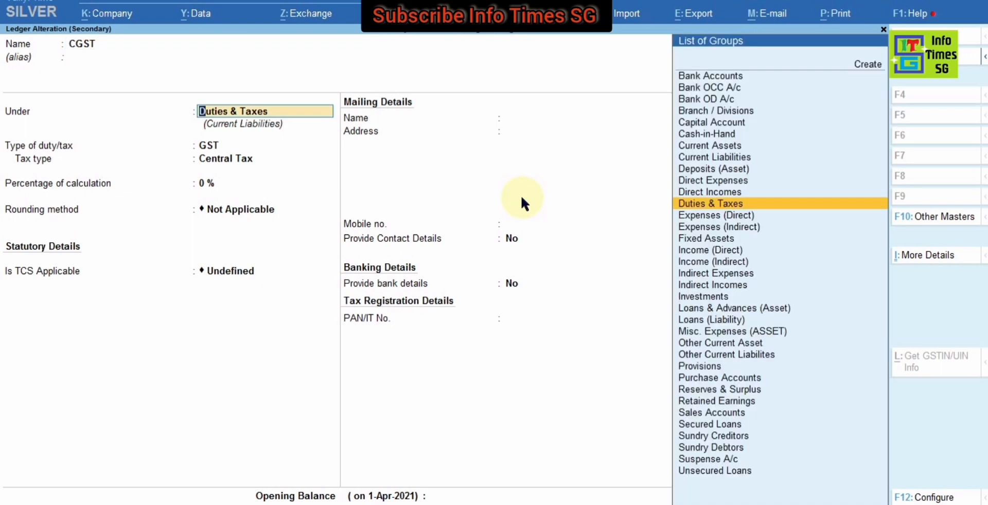
key(Return)
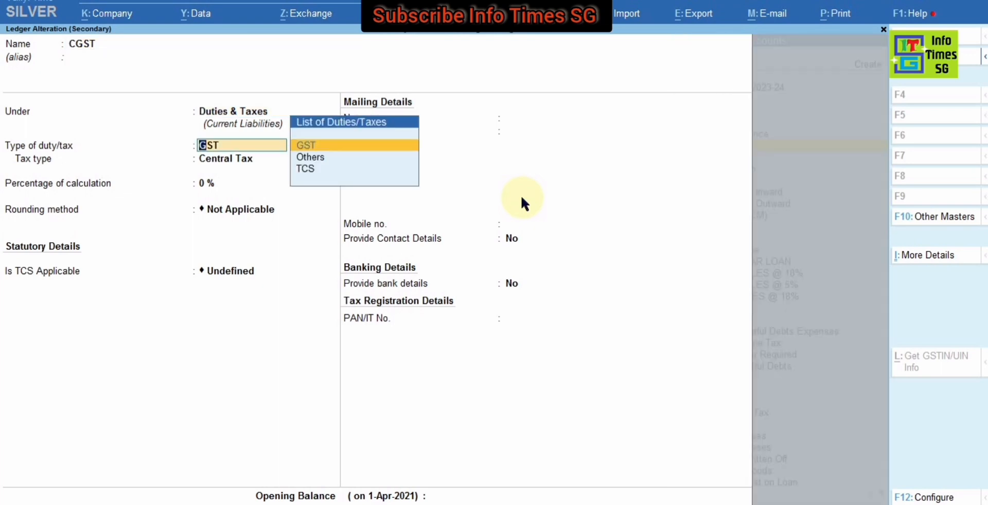
key(Down)
key(Down)
key(Up)
key(Up)
key(Return)
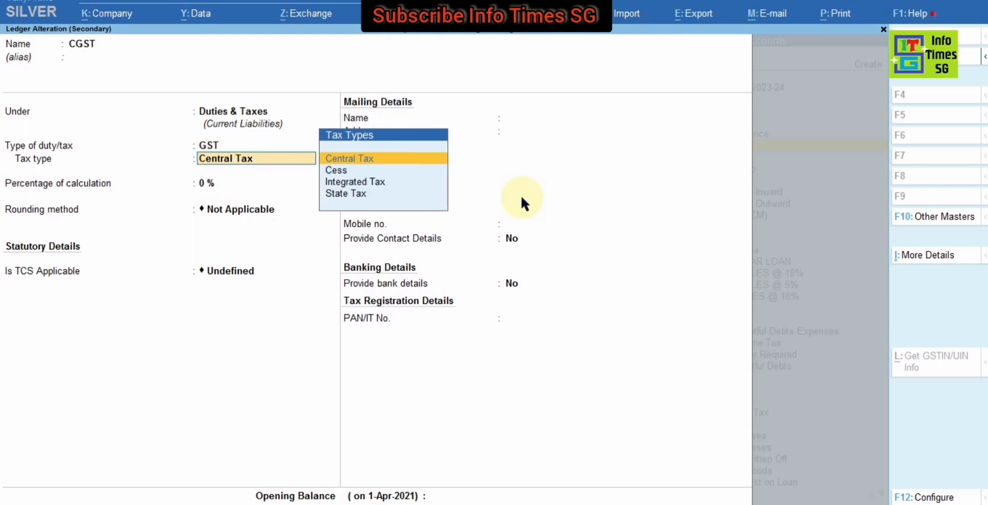
key(Down)
key(Up)
key(Return)
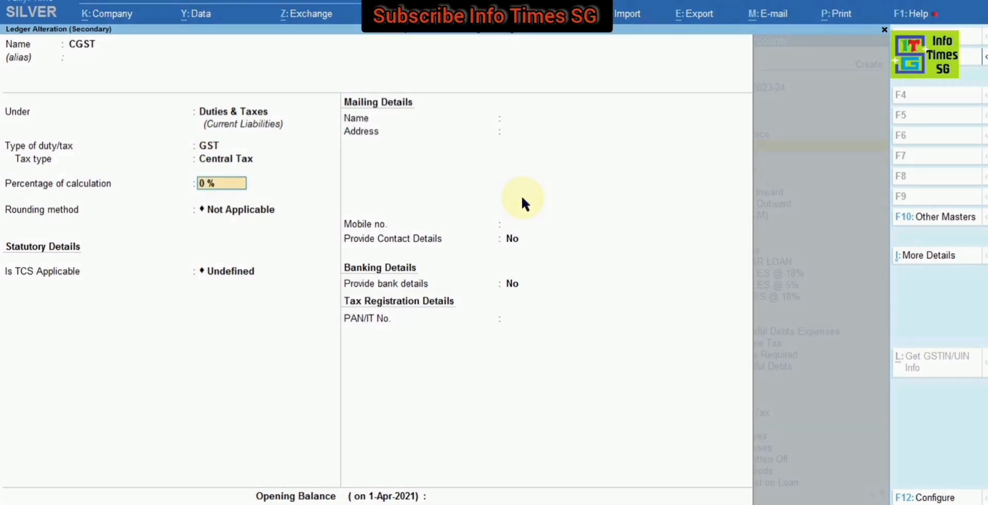